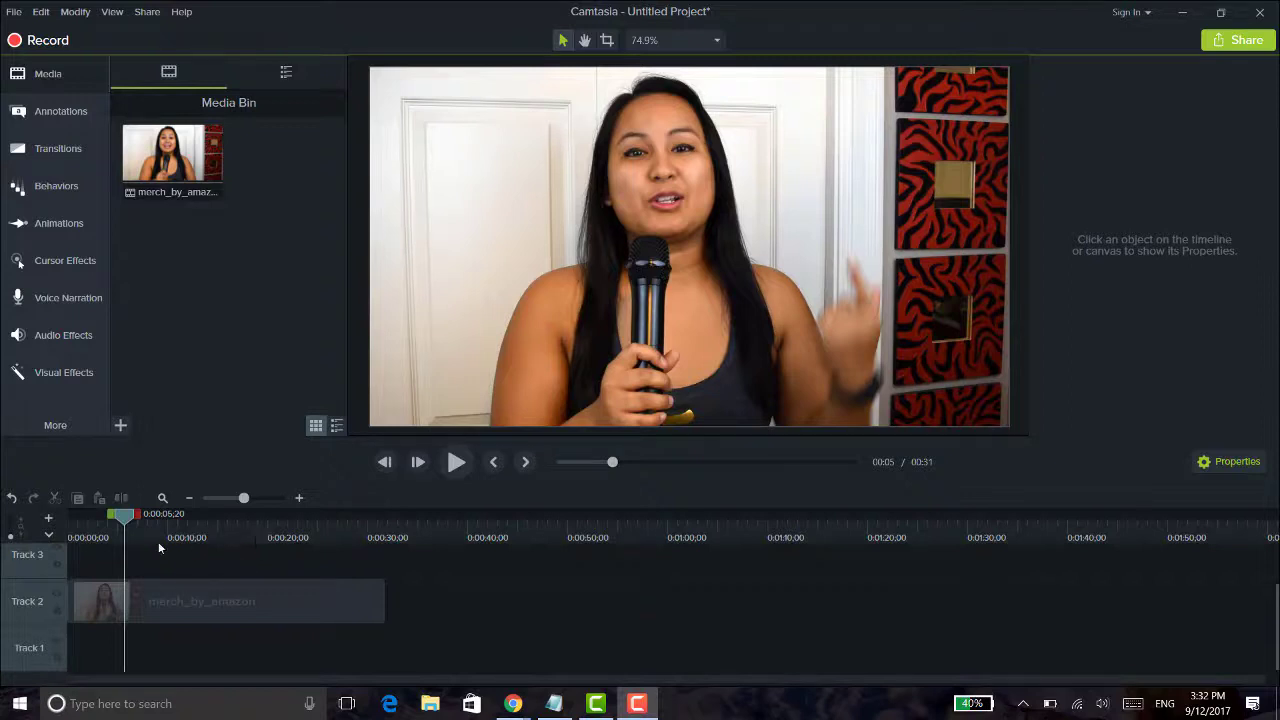
# - Move the playhead to 0:00:03;08 and select the merch_by_amazon clip on Track 2
pyautogui.click(100, 528)
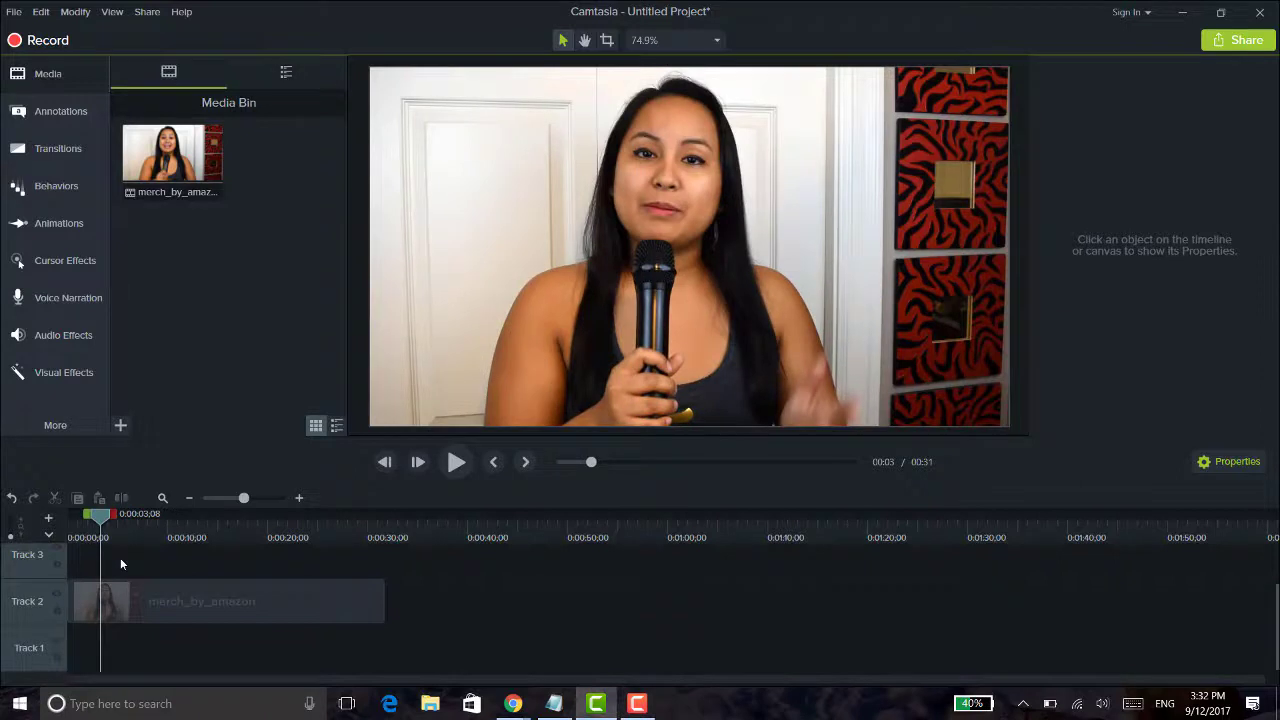
pyautogui.click(105, 520)
pyautogui.click(149, 594)
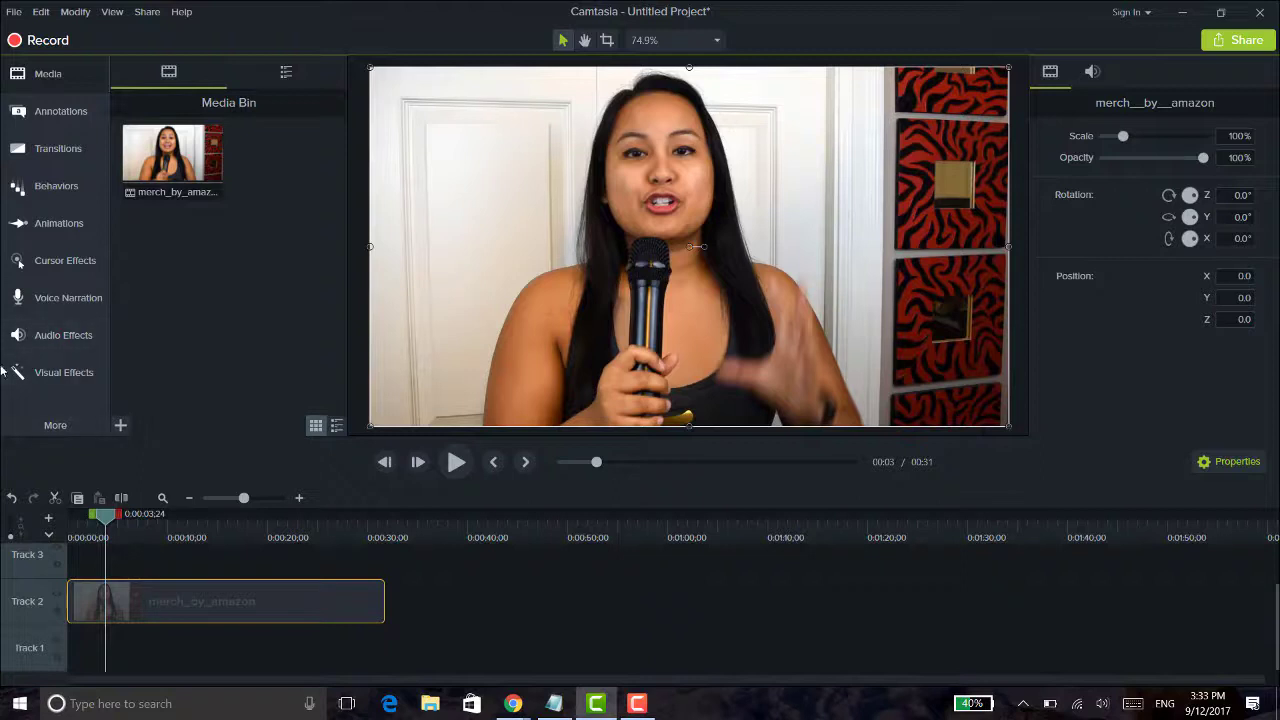
# - Apply a Custom animation to the Track 2 clip and lengthen its arrow, then move the playhead back
pyautogui.click(63, 224)
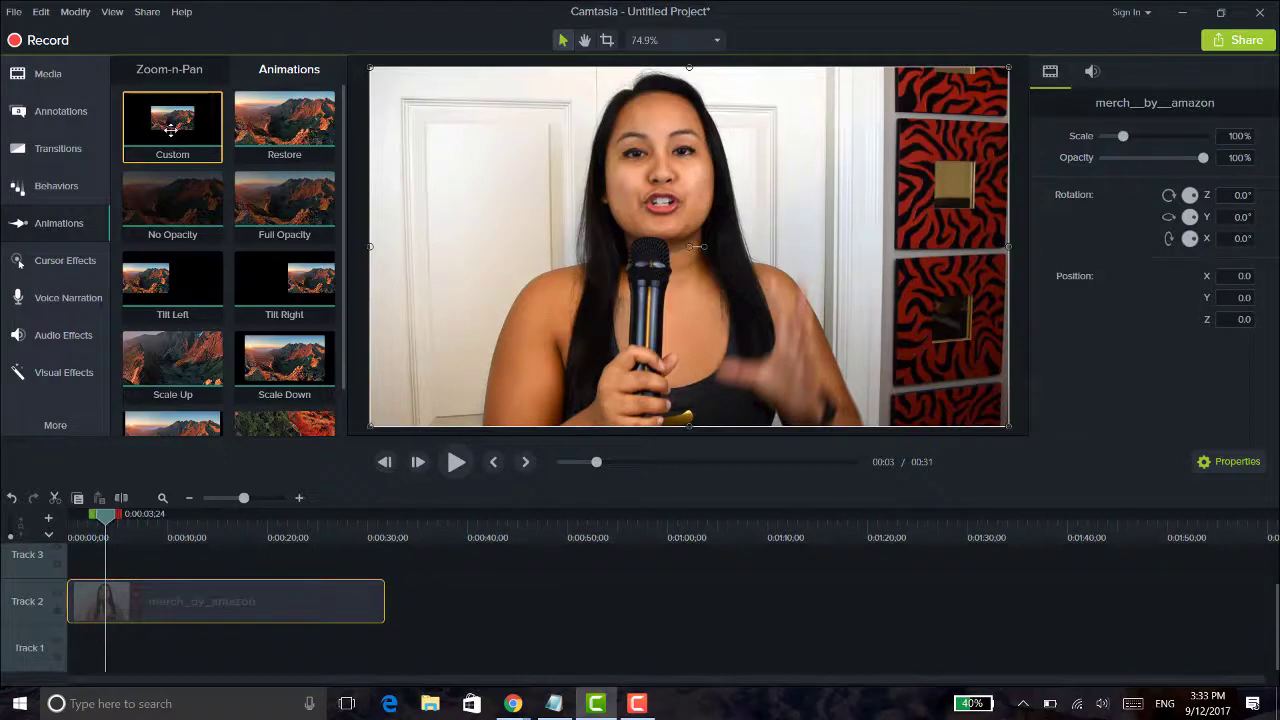
pyautogui.moveTo(172, 127)
pyautogui.mouseDown()
pyautogui.moveTo(129, 540)
pyautogui.moveTo(109, 603)
pyautogui.mouseUp()
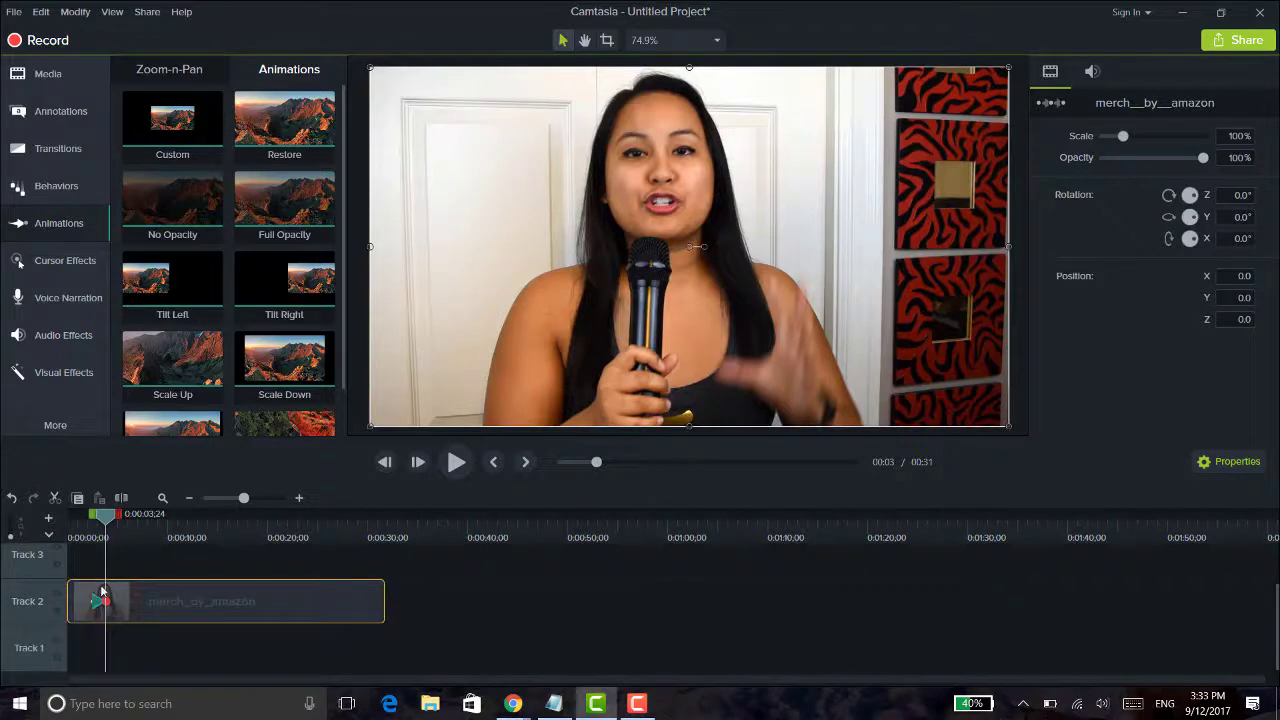
pyautogui.moveTo(107, 601); pyautogui.dragTo(195, 605)
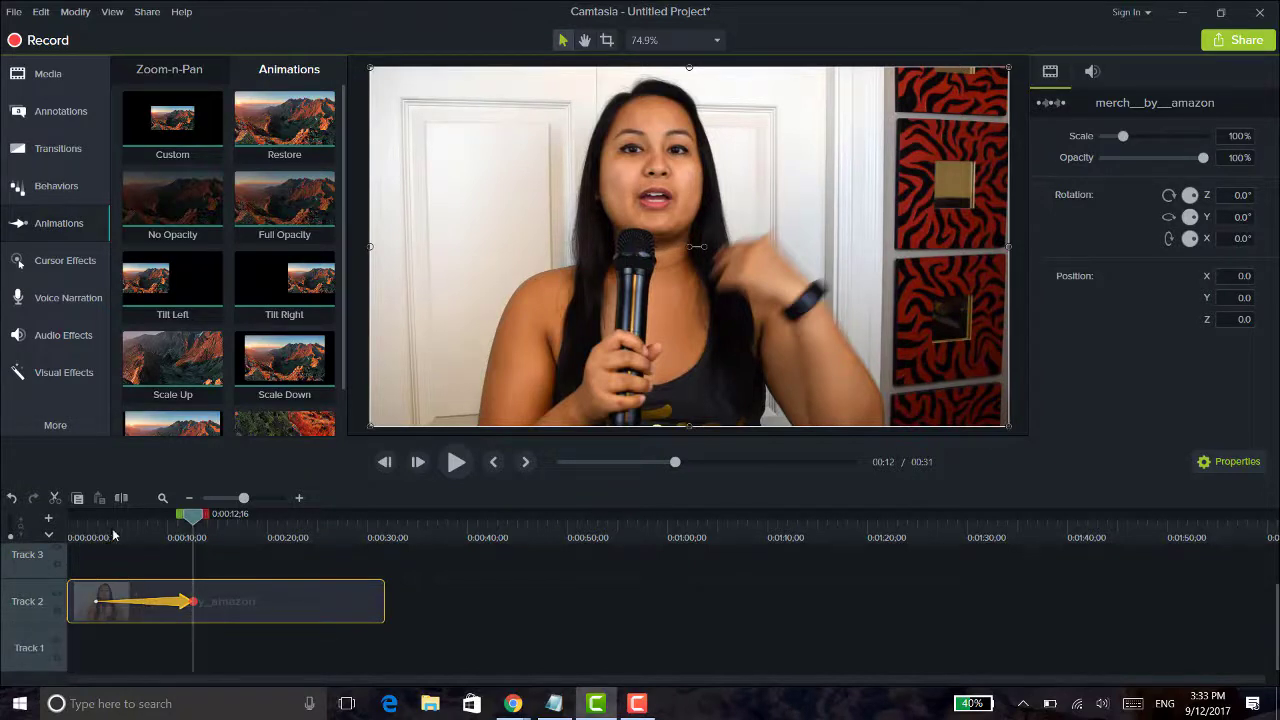
pyautogui.moveTo(113, 536); pyautogui.dragTo(126, 536)
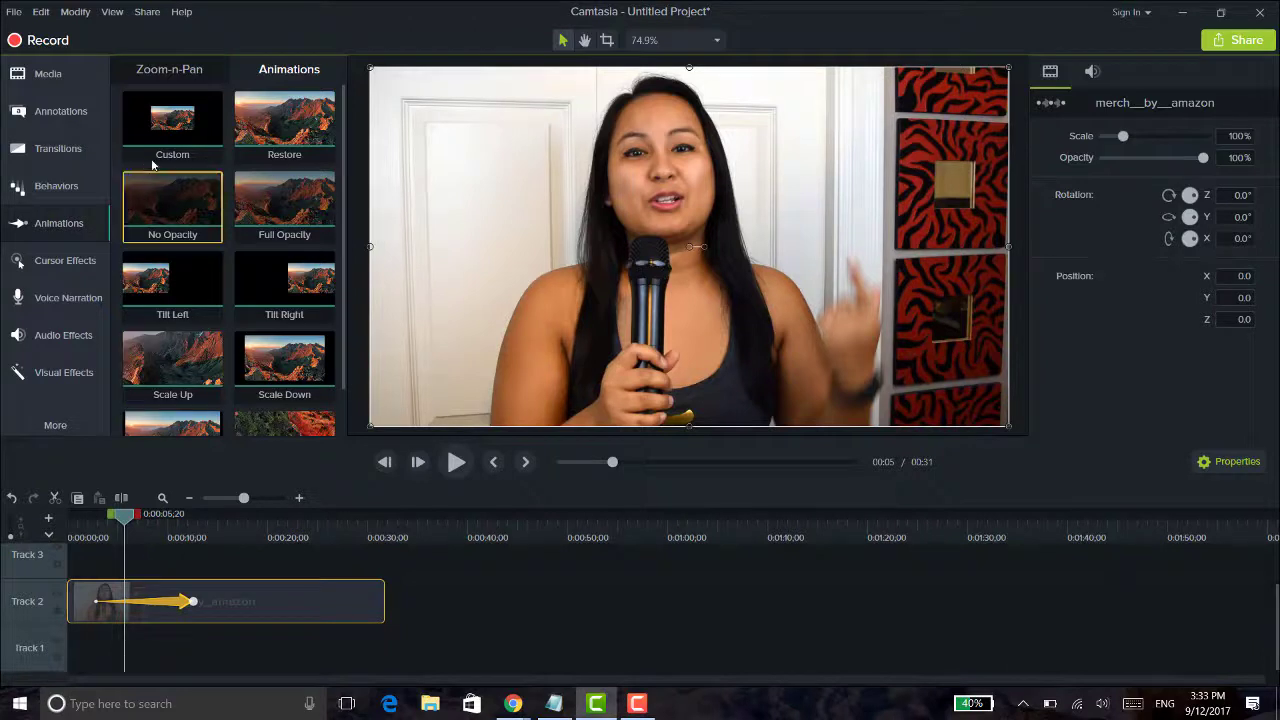
# - Apply Colorize from Modify > Add Effect > Visual Effects to the selected clip
pyautogui.click(75, 12)
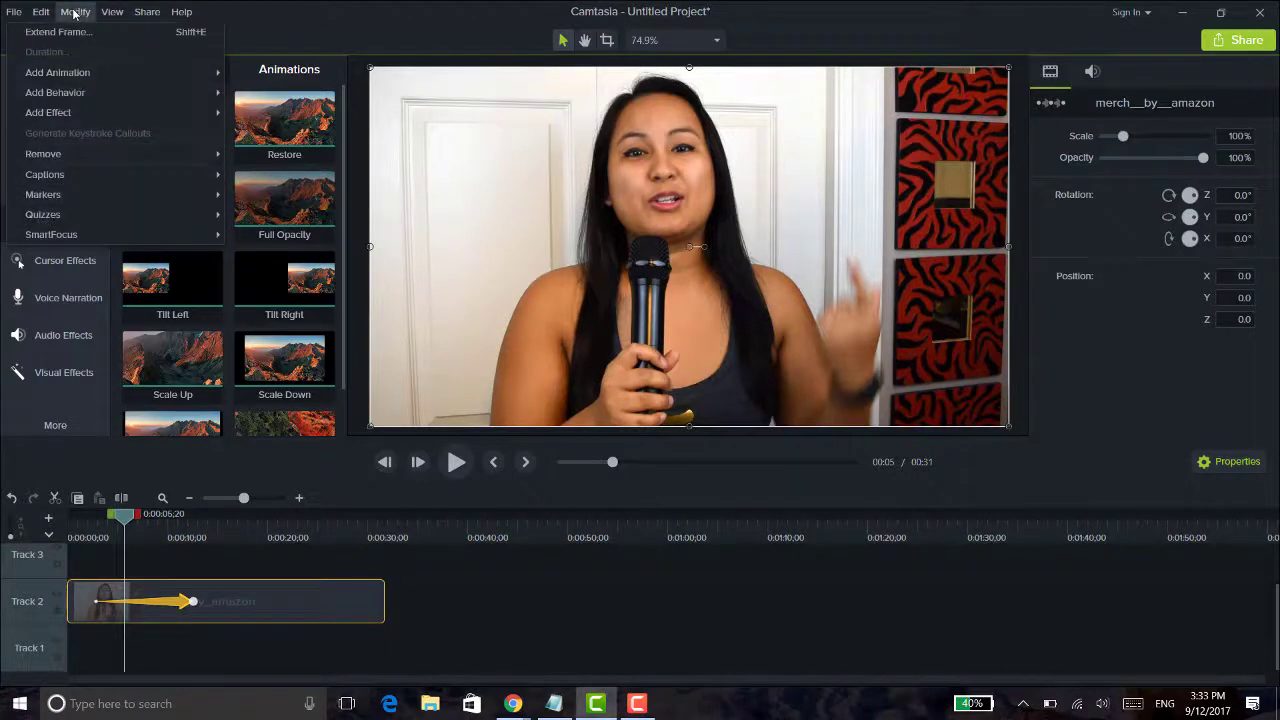
pyautogui.moveTo(84, 118)
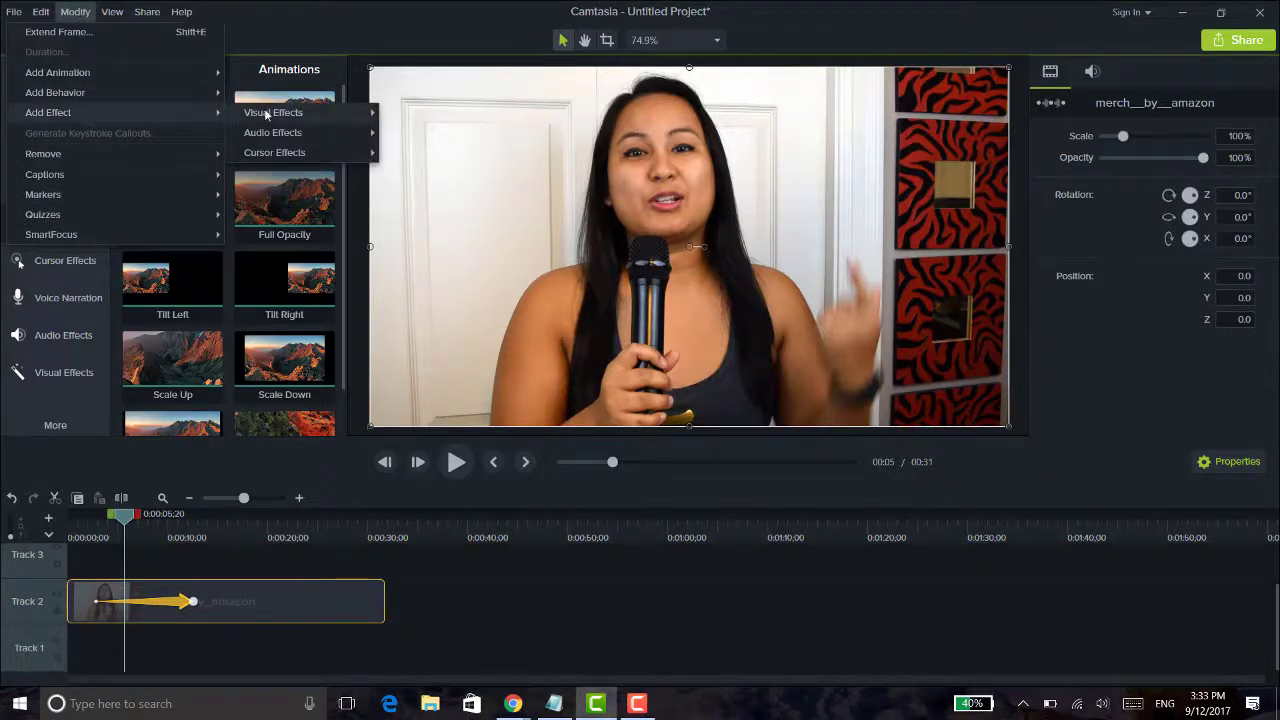
pyautogui.moveTo(266, 116)
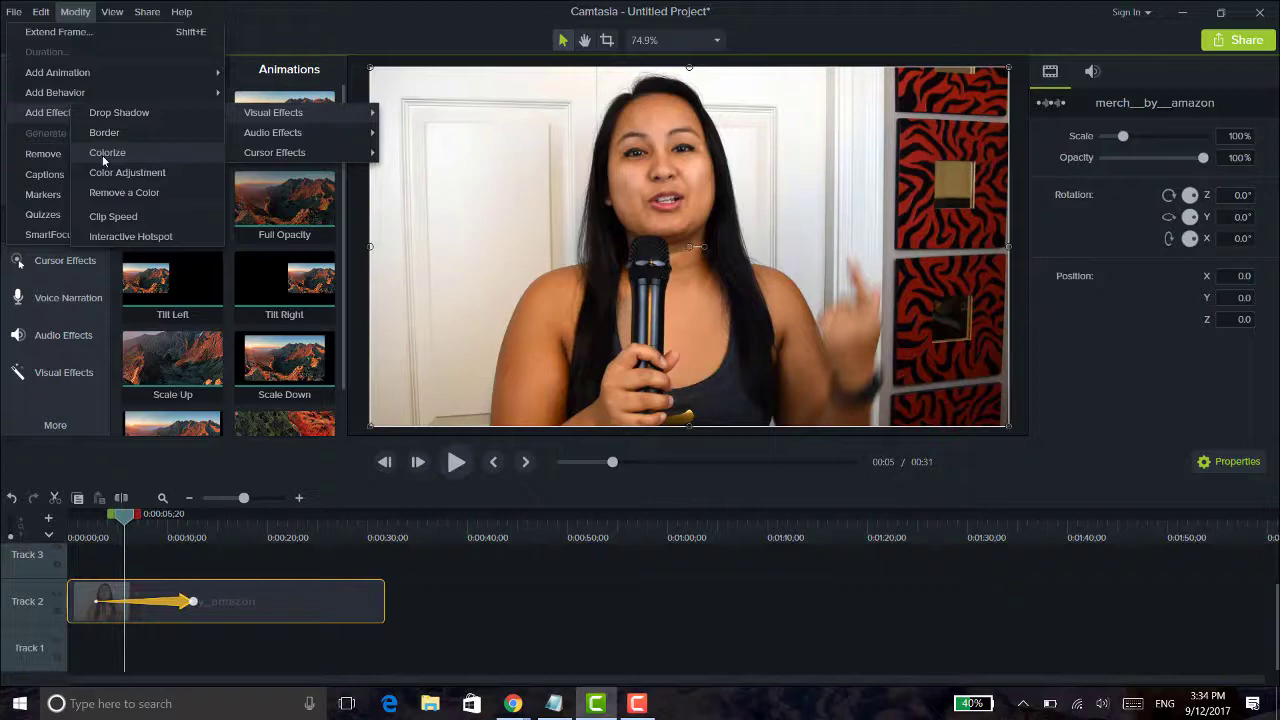
pyautogui.click(104, 155)
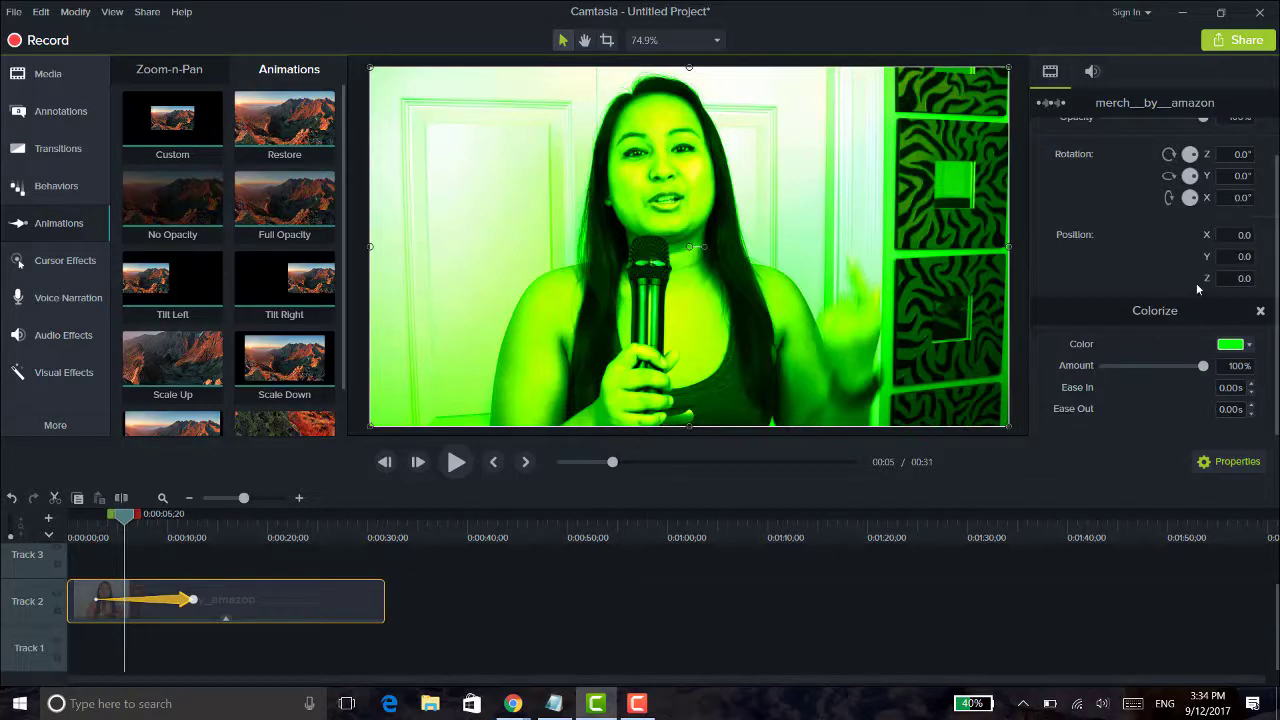
# - Change the Colorize colour to purple, then at 0:00:08;16 change it to yellow
pyautogui.click(1250, 346)
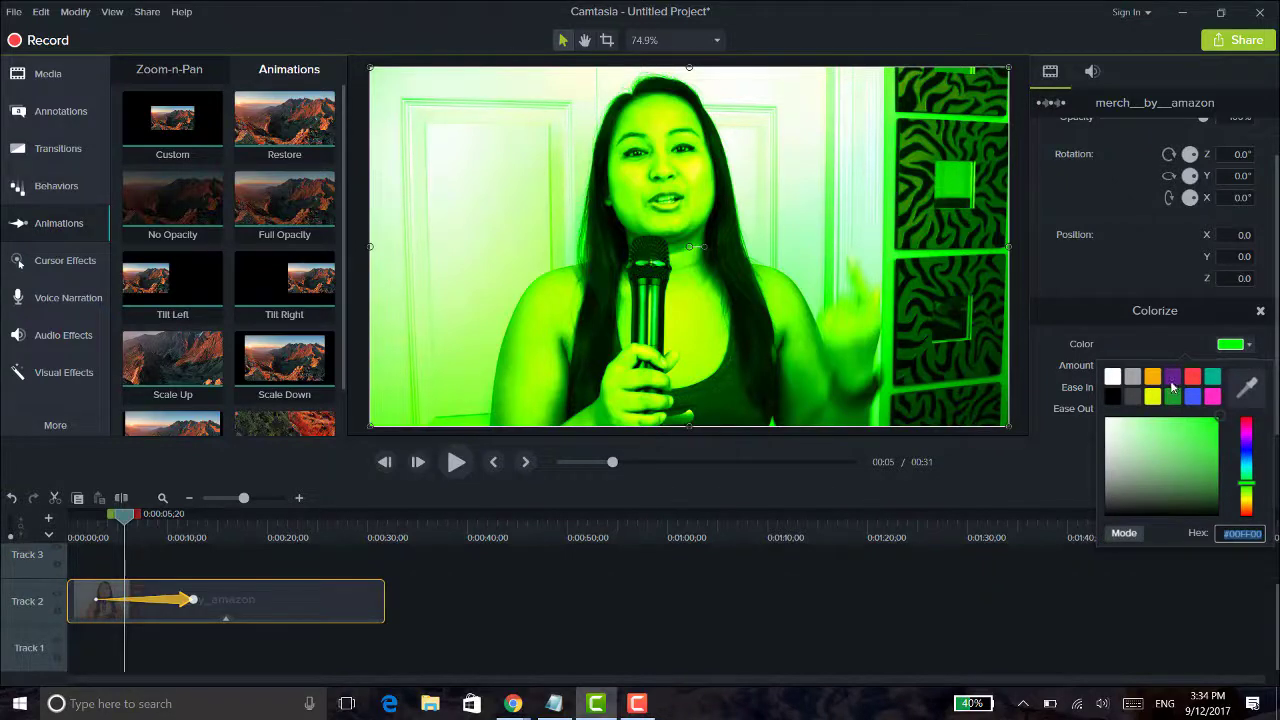
pyautogui.click(1172, 386)
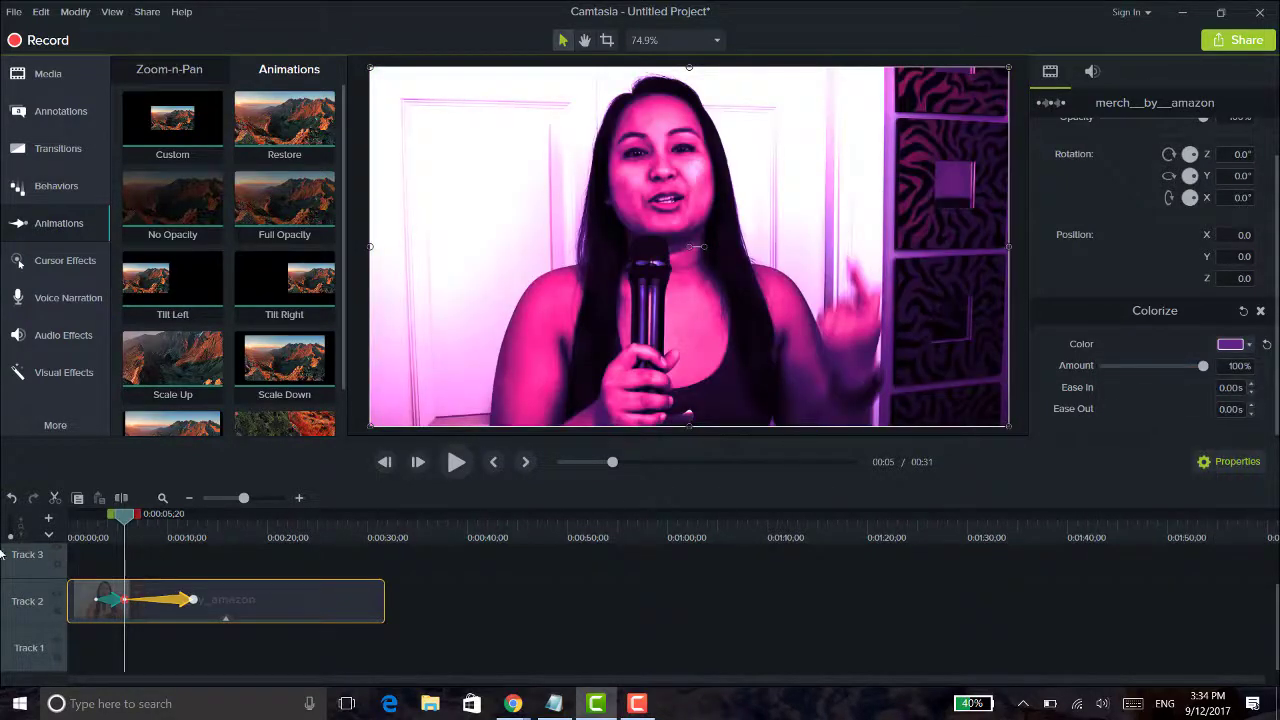
pyautogui.click(130, 517)
pyautogui.moveTo(130, 517); pyautogui.dragTo(153, 517)
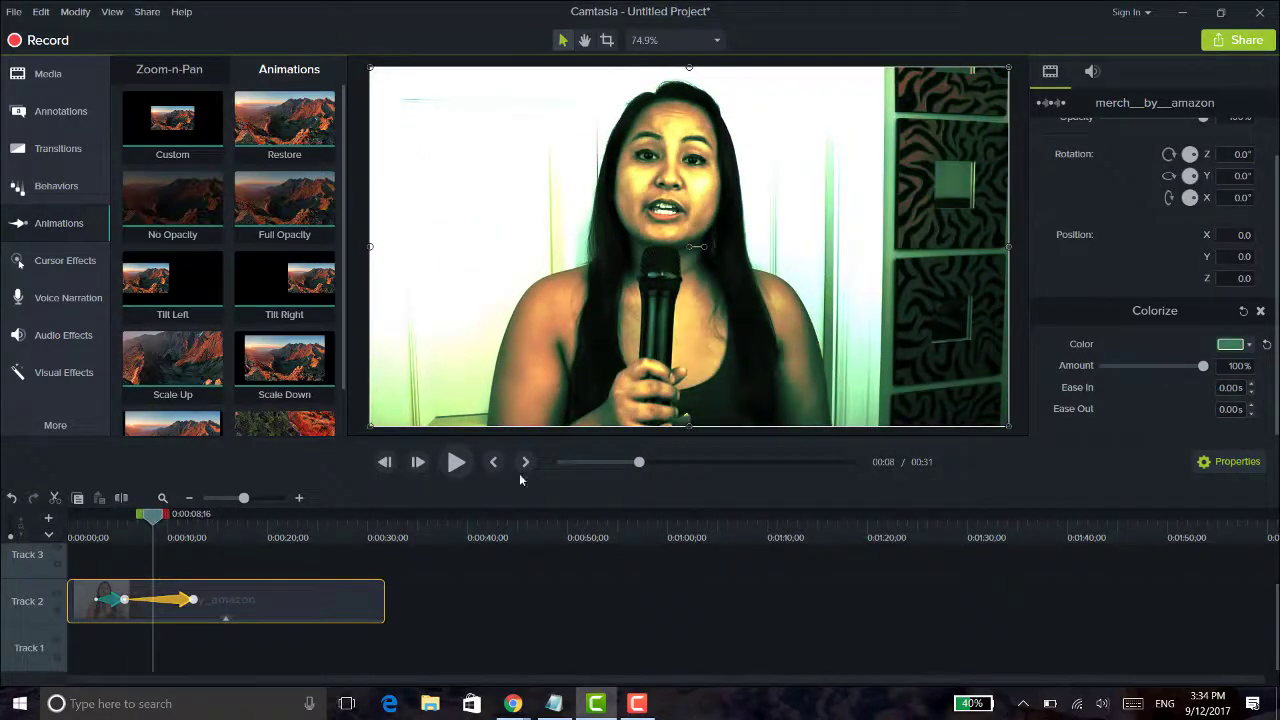
pyautogui.click(1249, 344)
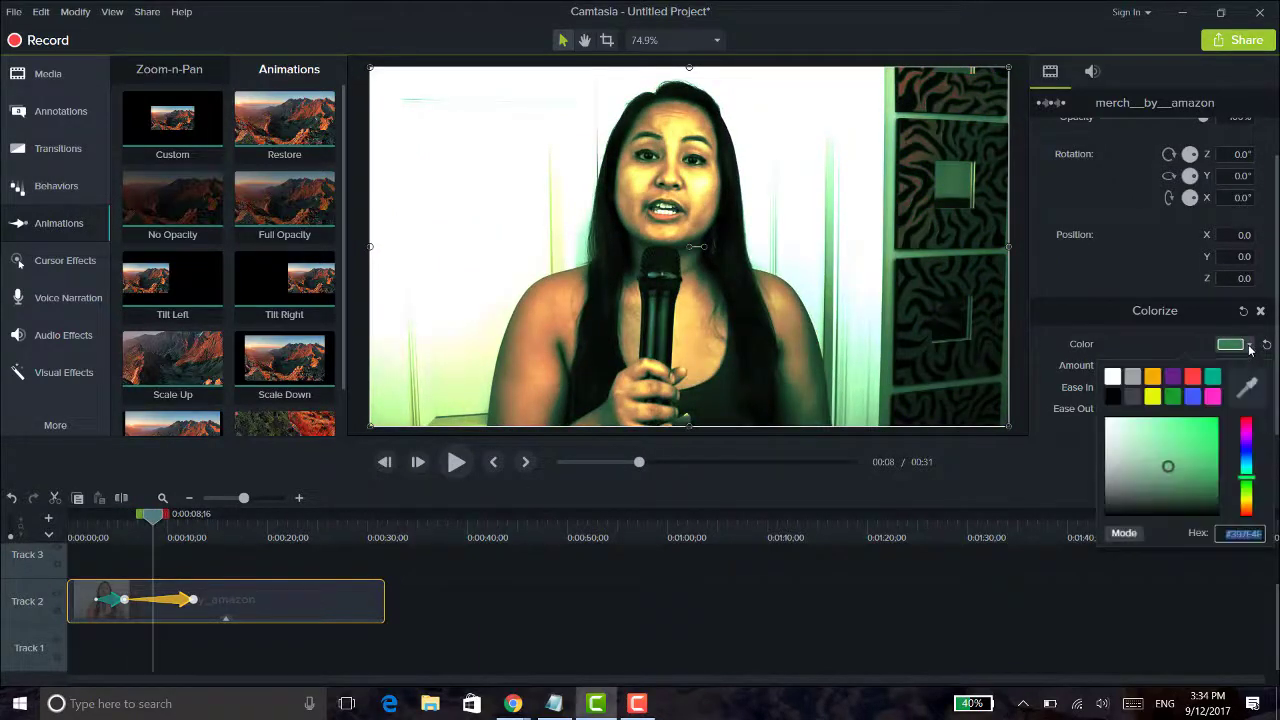
pyautogui.click(1152, 397)
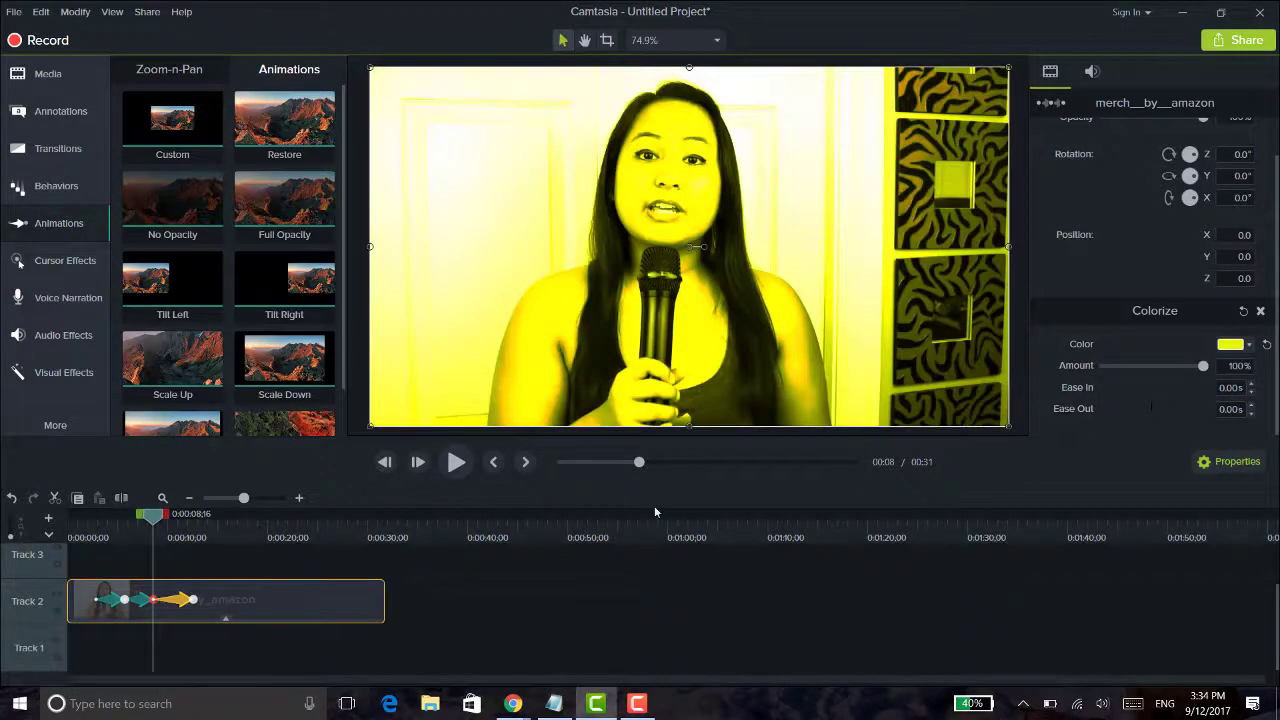
# - Further along the clip, make the Colorize colour pink and return to the start
pyautogui.moveTo(153, 517); pyautogui.dragTo(178, 517)
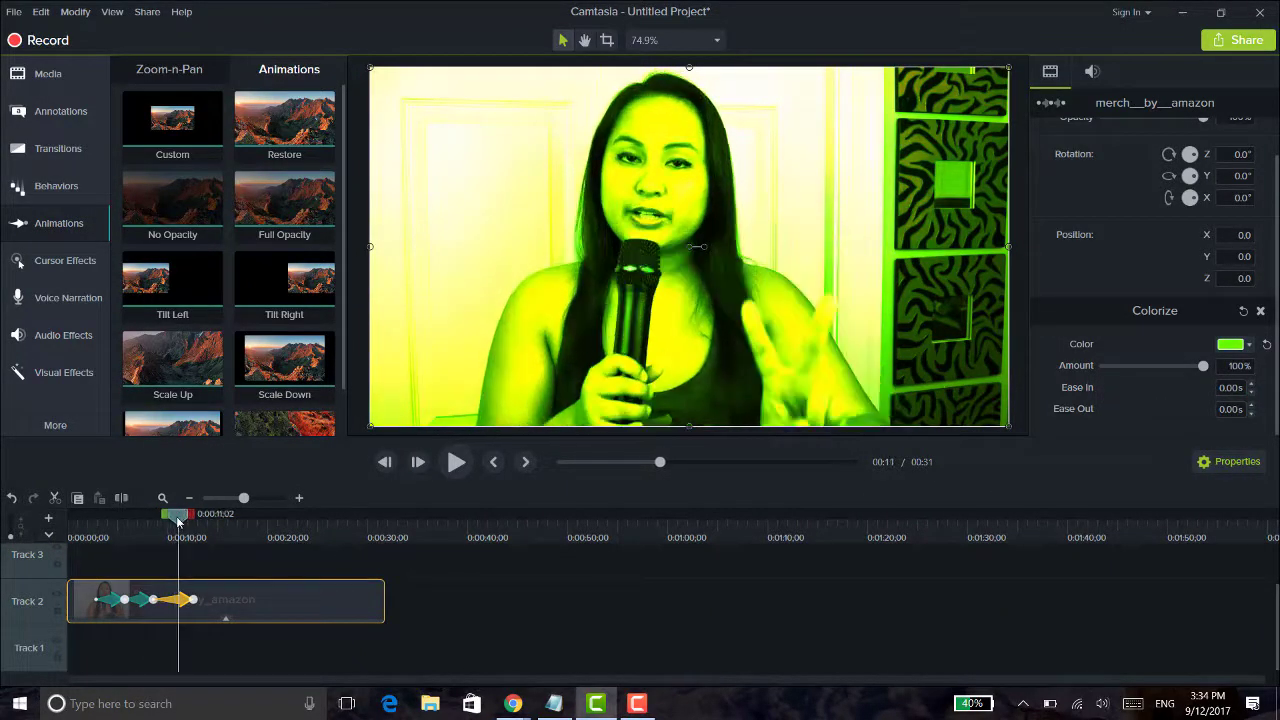
pyautogui.click(1248, 346)
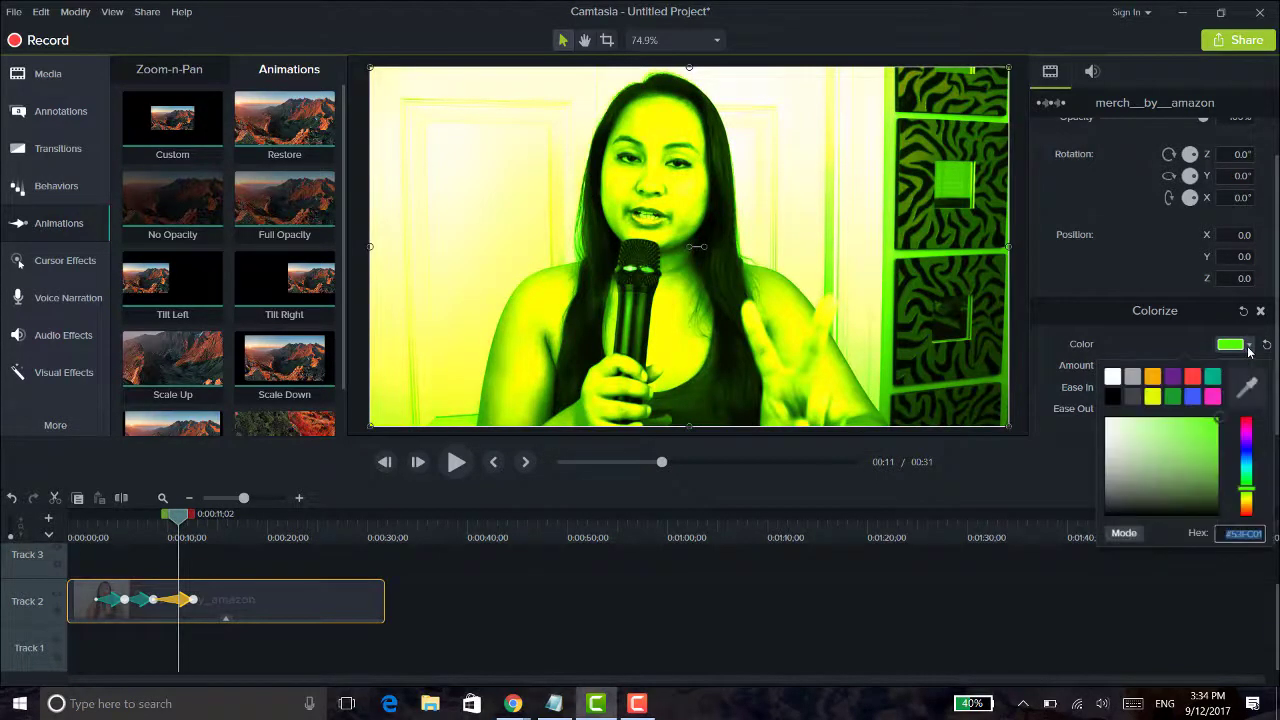
pyautogui.click(1212, 398)
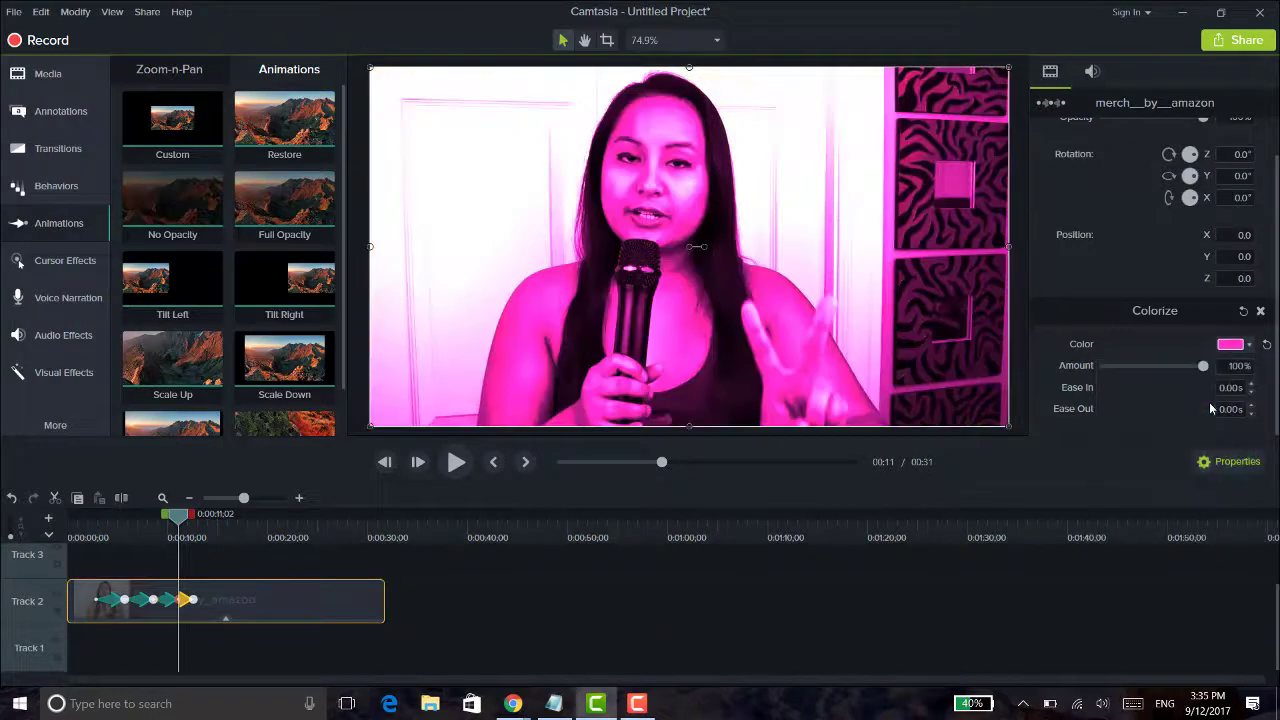
pyautogui.click(74, 538)
pyautogui.click(68, 538)
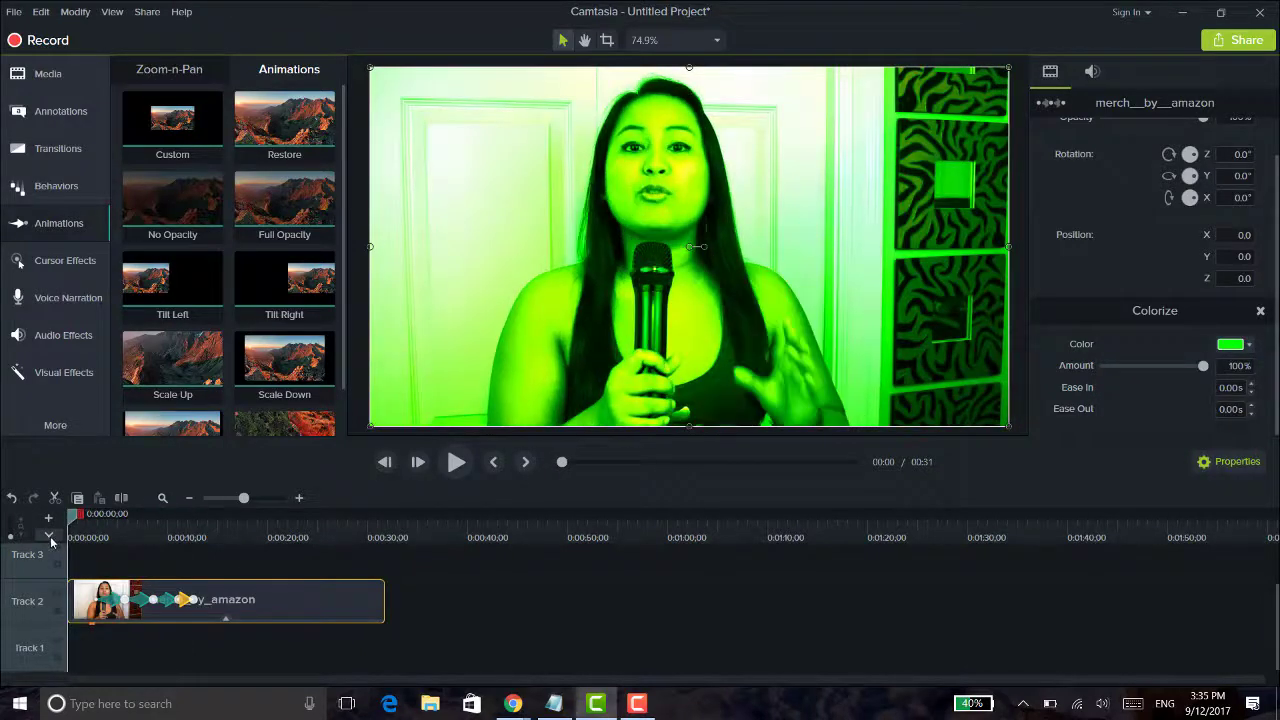
pyautogui.press('space')
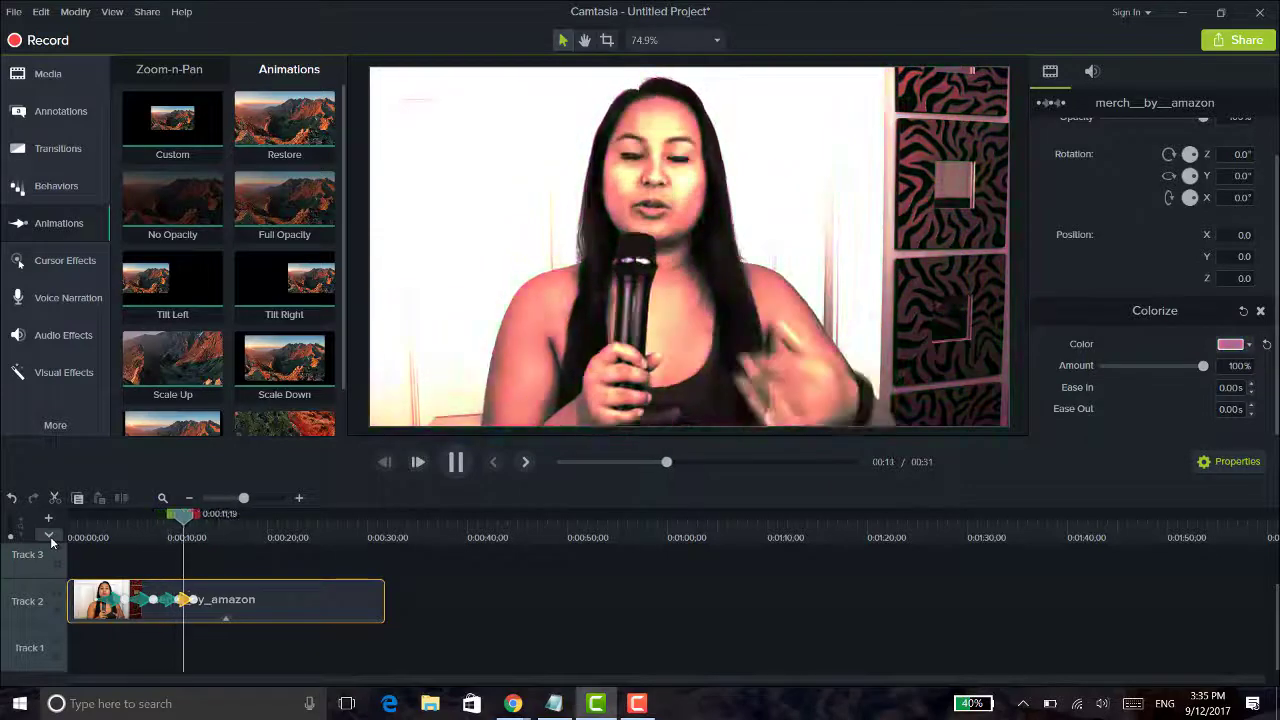
pyautogui.press('space')
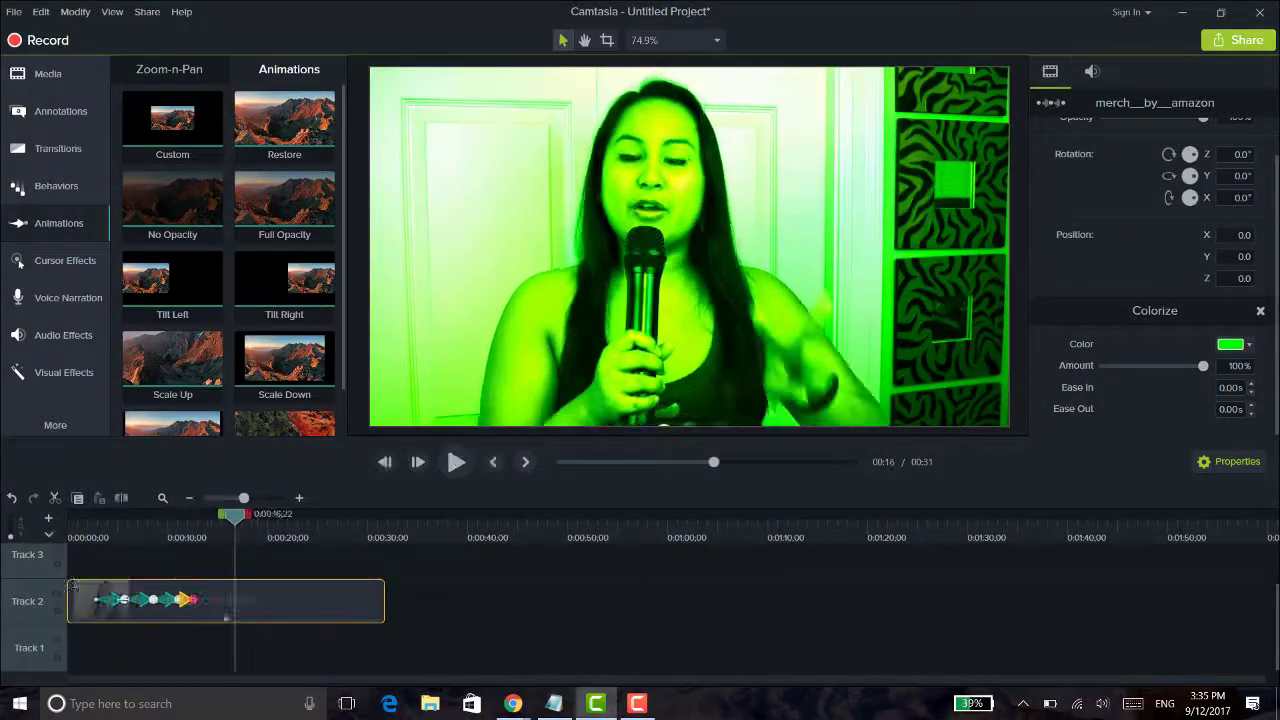
pyautogui.click(112, 536)
pyautogui.moveTo(112, 537)
pyautogui.mouseDown()
pyautogui.moveTo(183, 528)
pyautogui.moveTo(104, 540)
pyautogui.moveTo(192, 543)
pyautogui.moveTo(116, 543)
pyautogui.mouseUp()
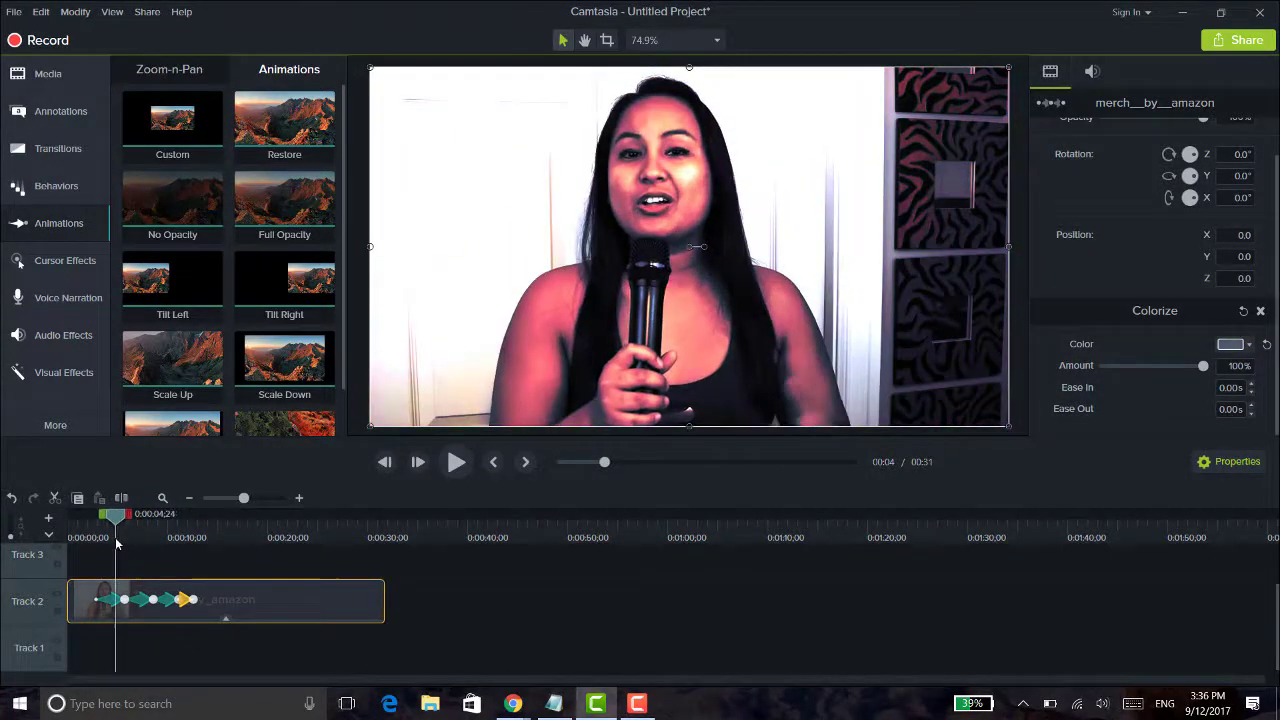
pyautogui.click(110, 601)
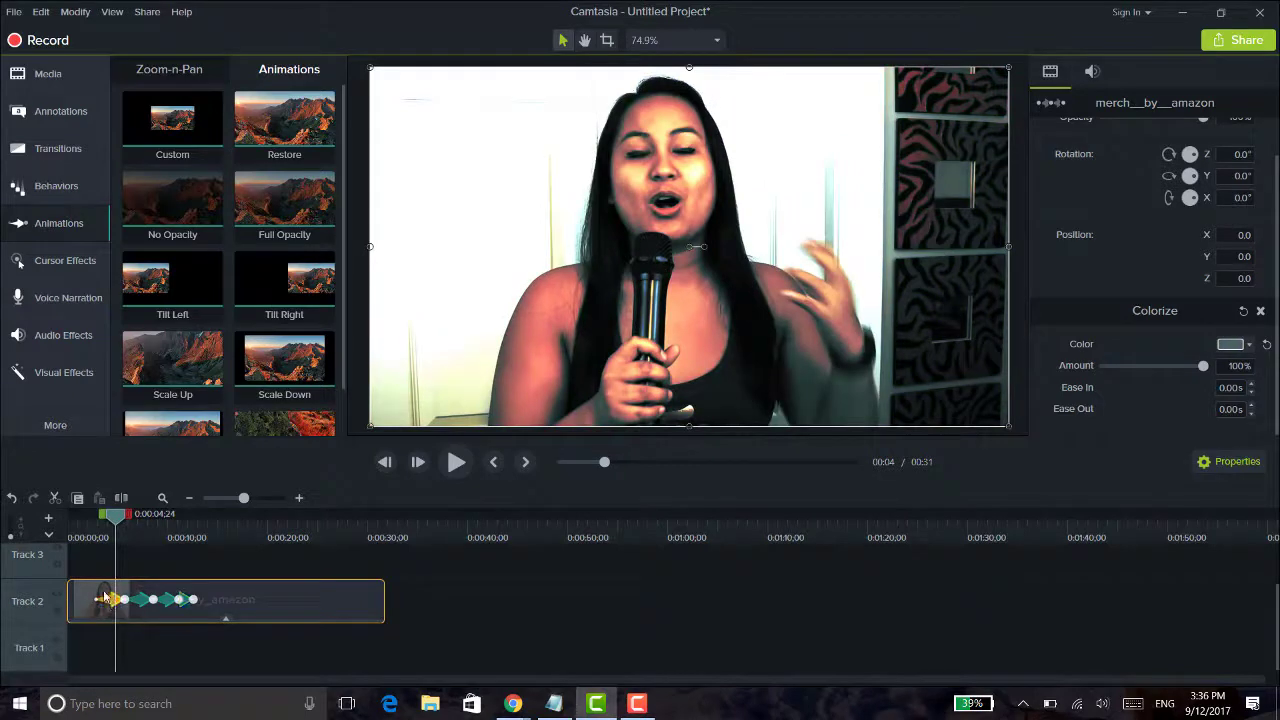
pyautogui.moveTo(110, 520); pyautogui.dragTo(109, 520)
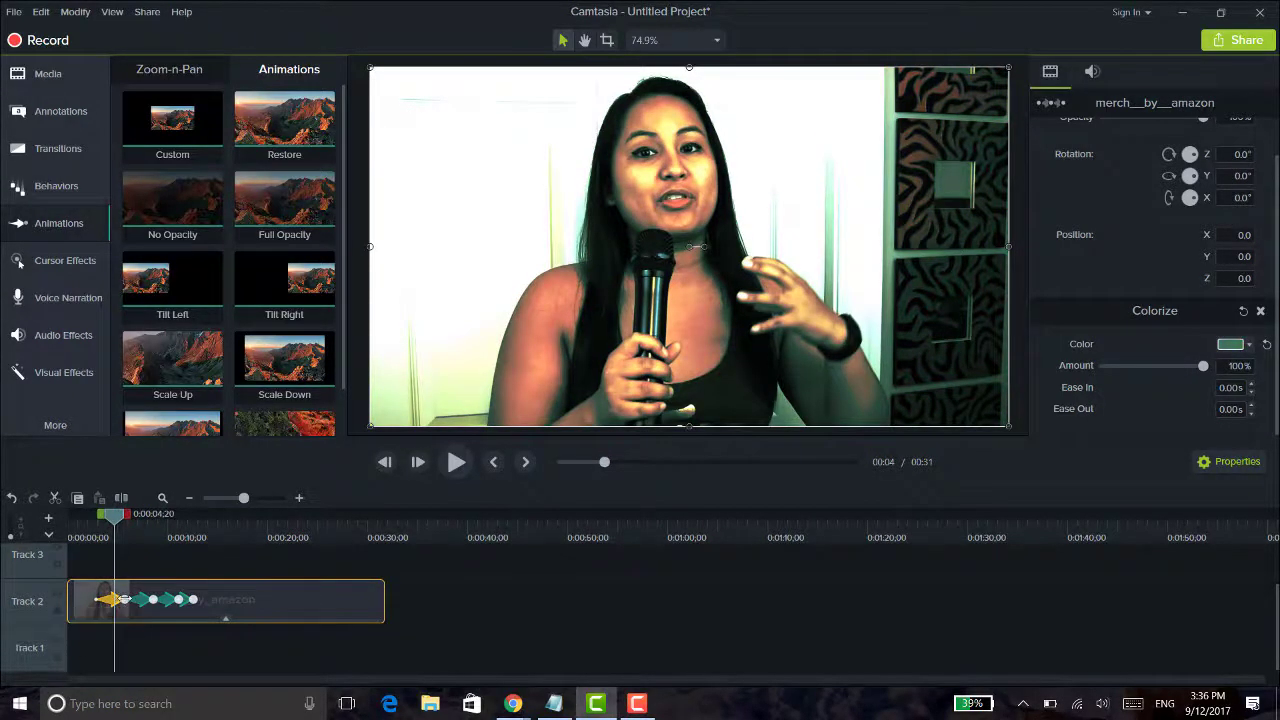
pyautogui.press(',')
pyautogui.press(',')
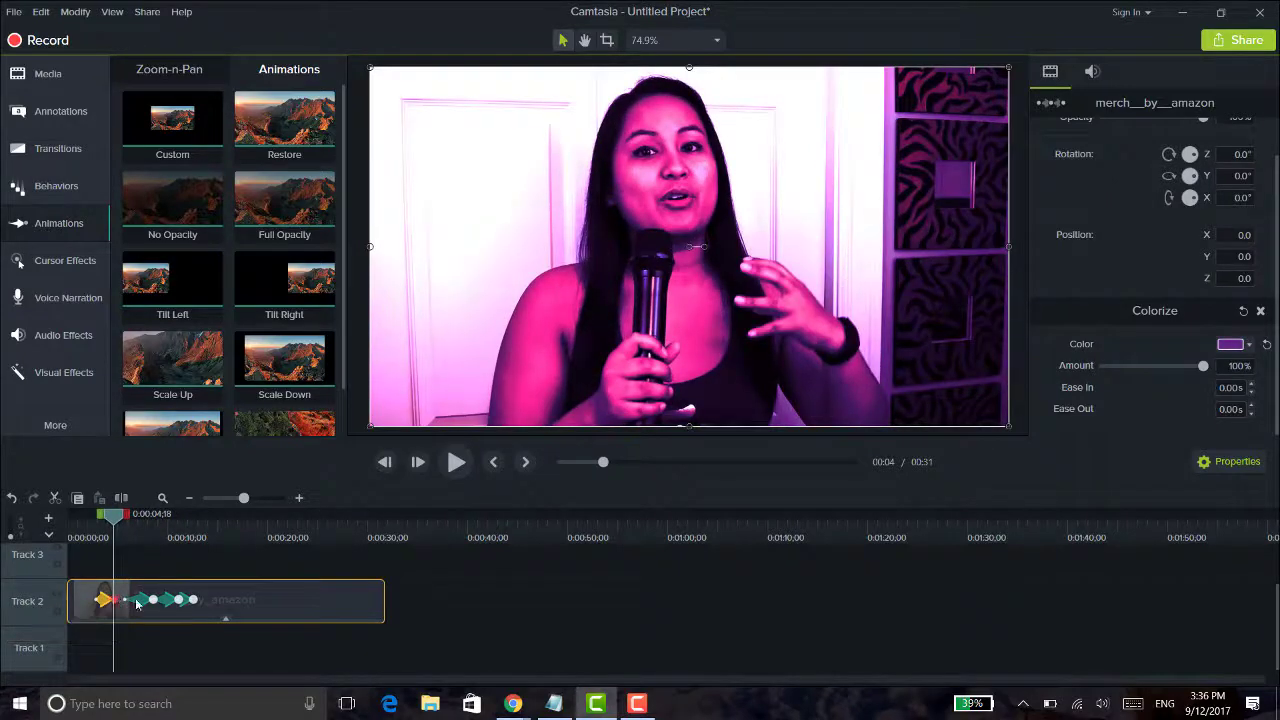
pyautogui.click(137, 600)
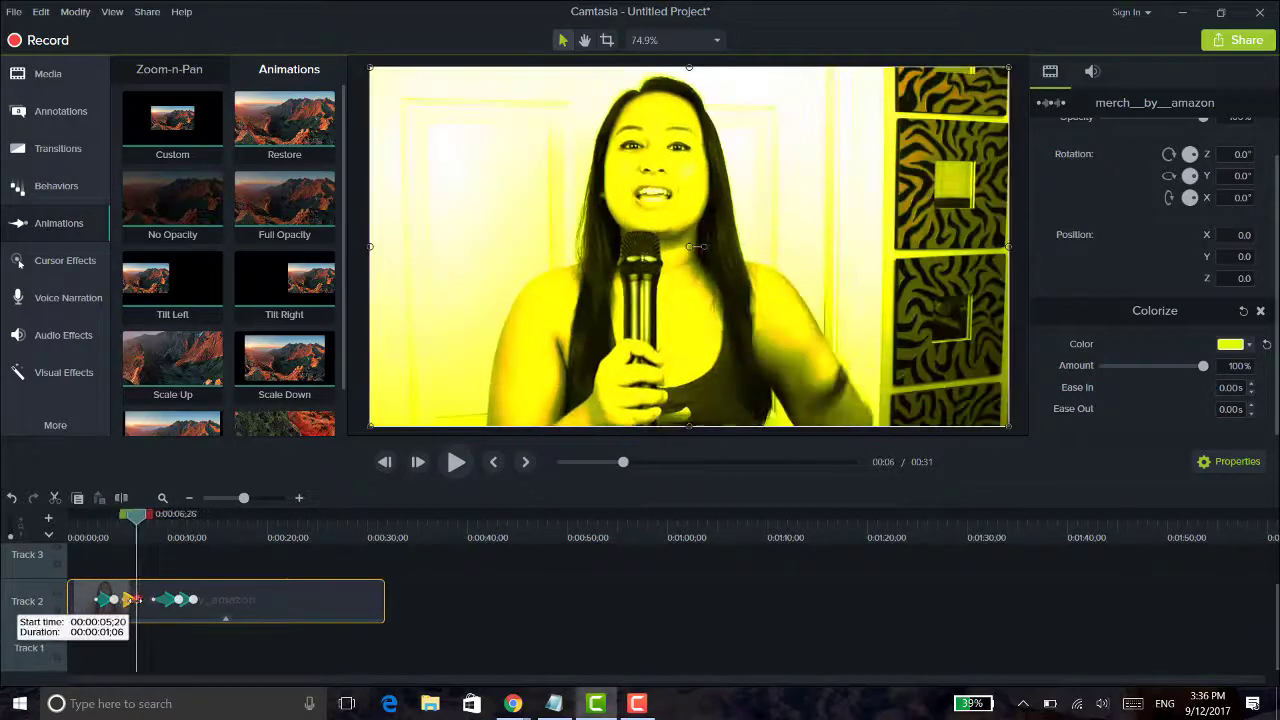
pyautogui.click(169, 601)
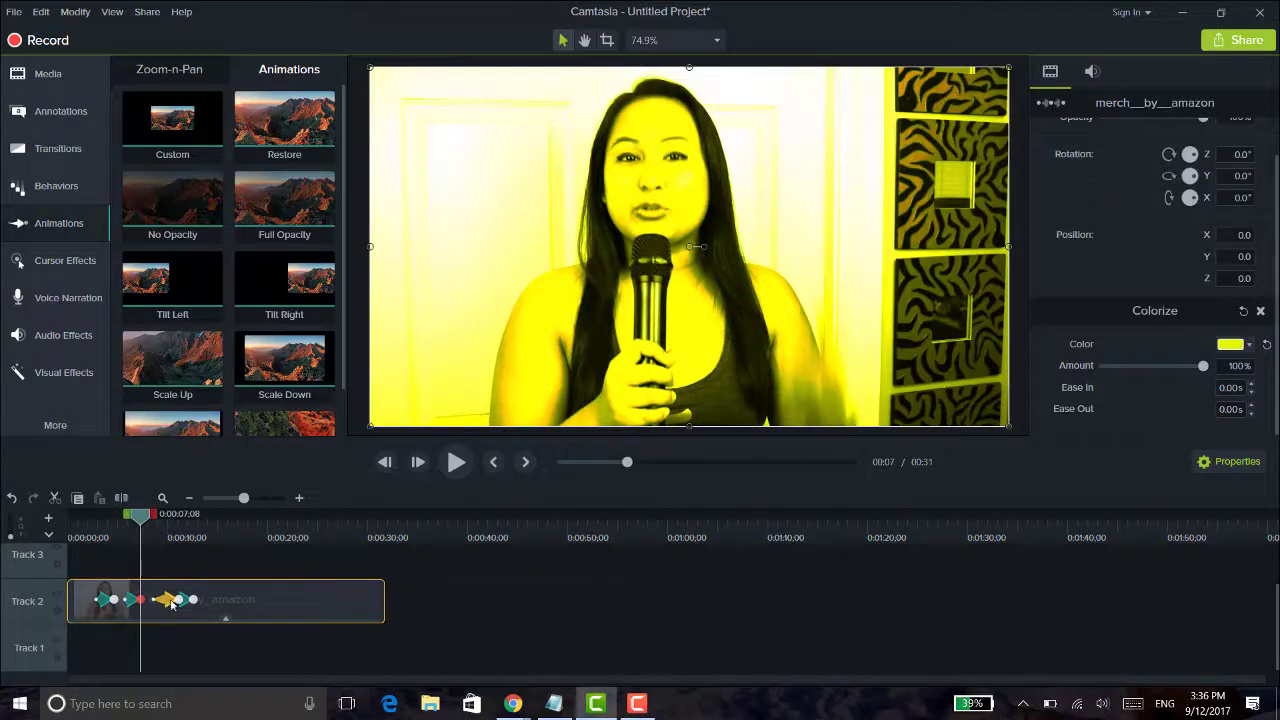
pyautogui.click(168, 600)
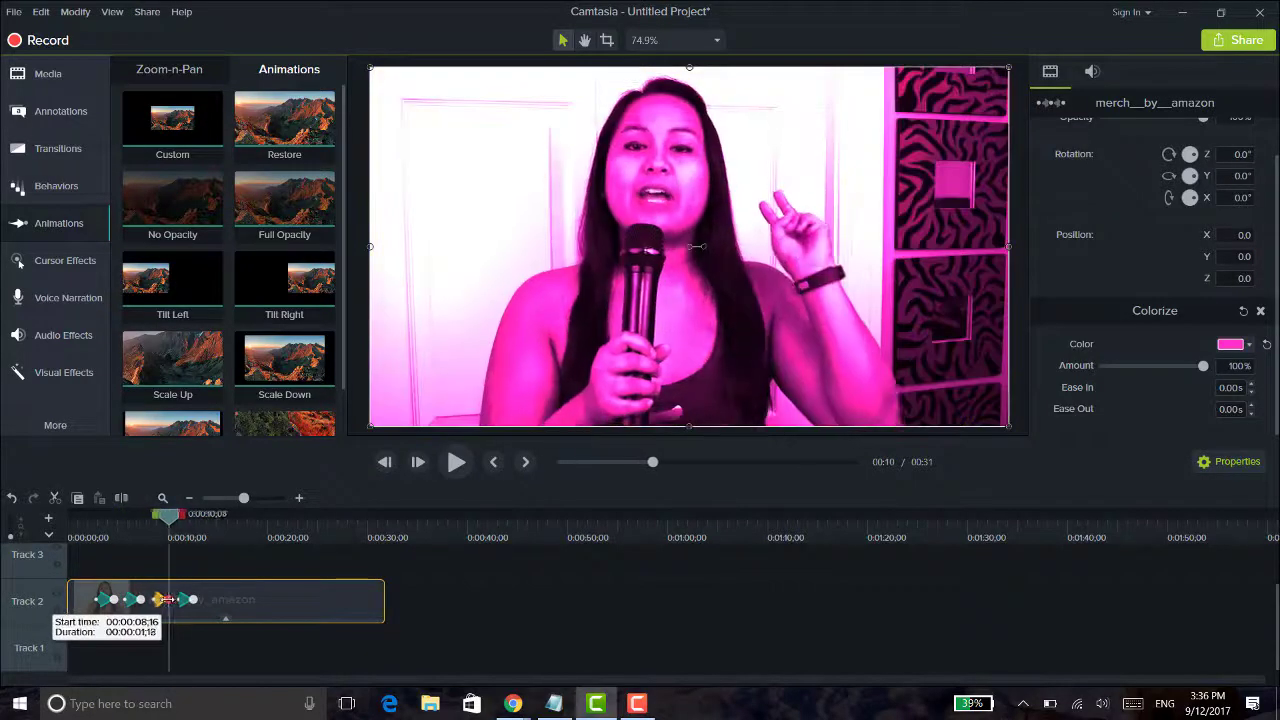
pyautogui.click(84, 537)
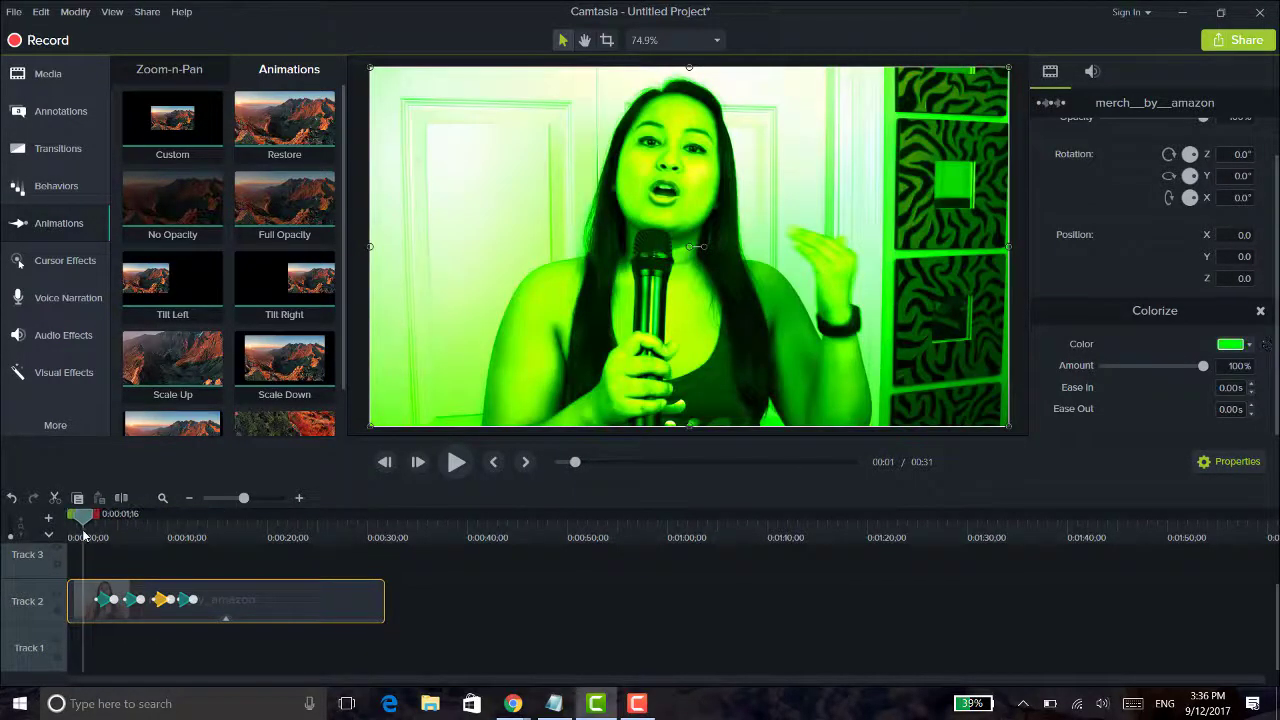
pyautogui.press('space')
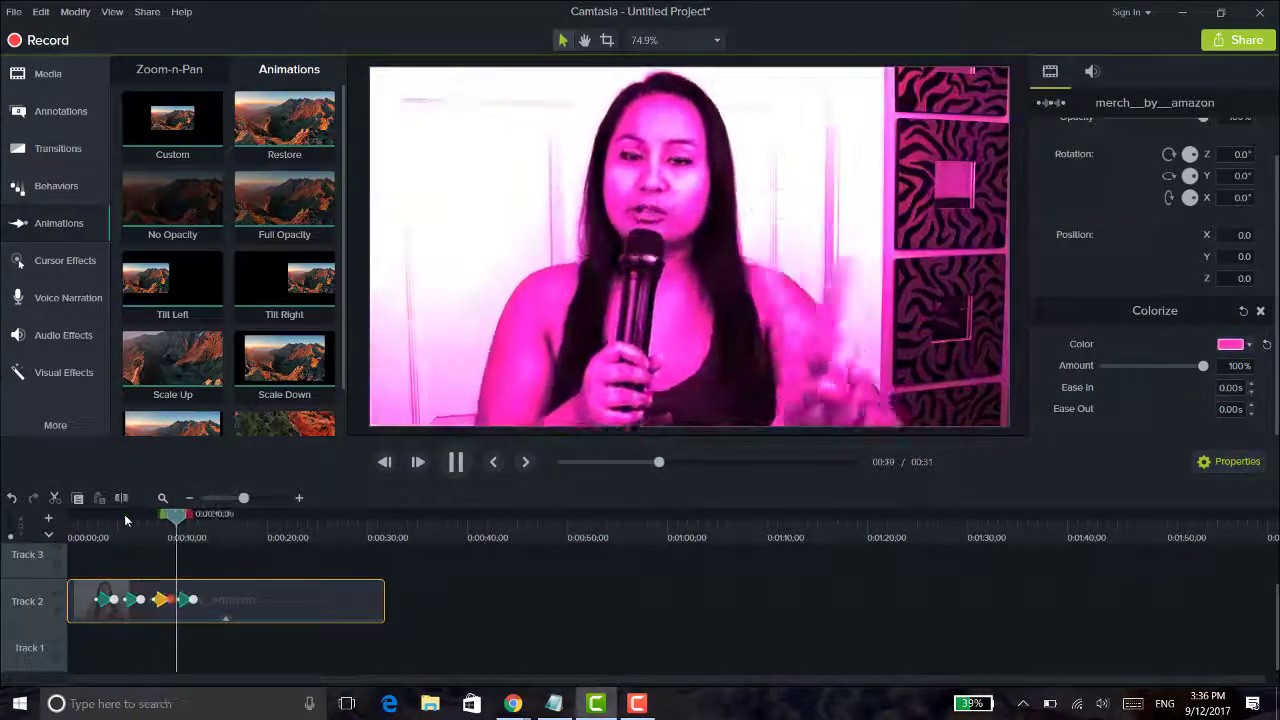
# - Move the first animation arrow to the clip's start, then play from 0:00
pyautogui.click(456, 463)
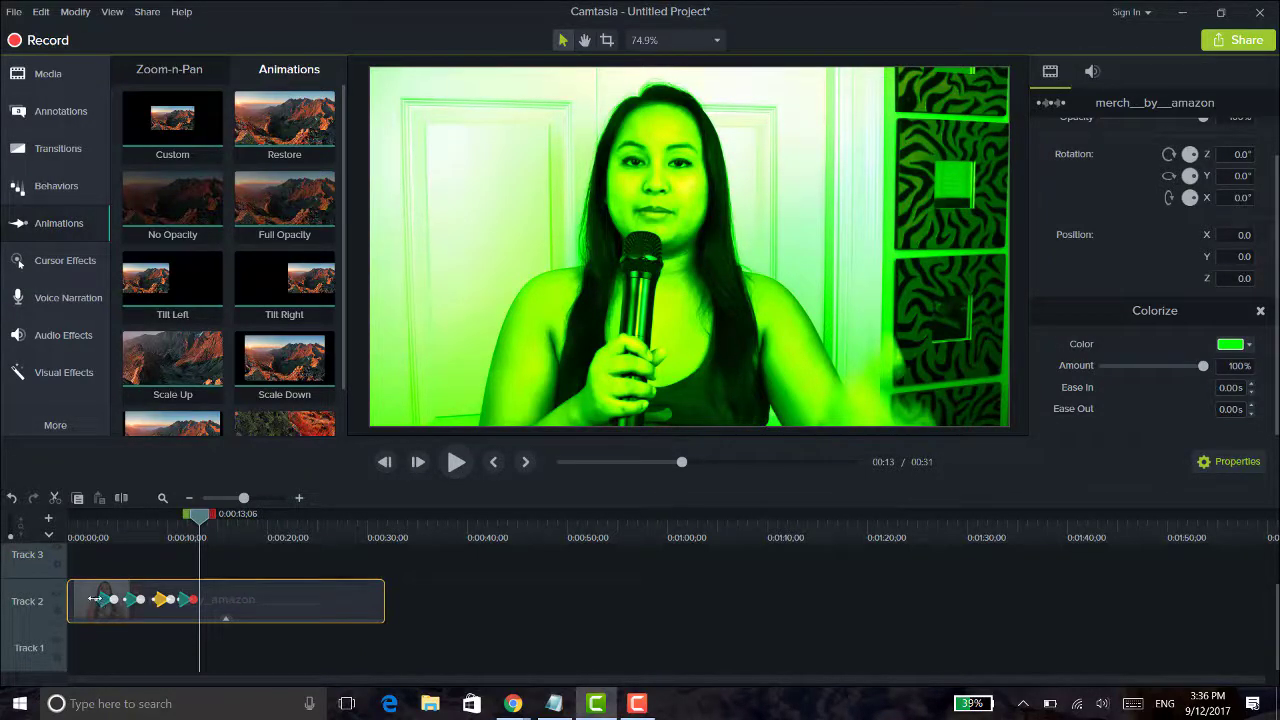
pyautogui.moveTo(93, 598); pyautogui.dragTo(75, 599)
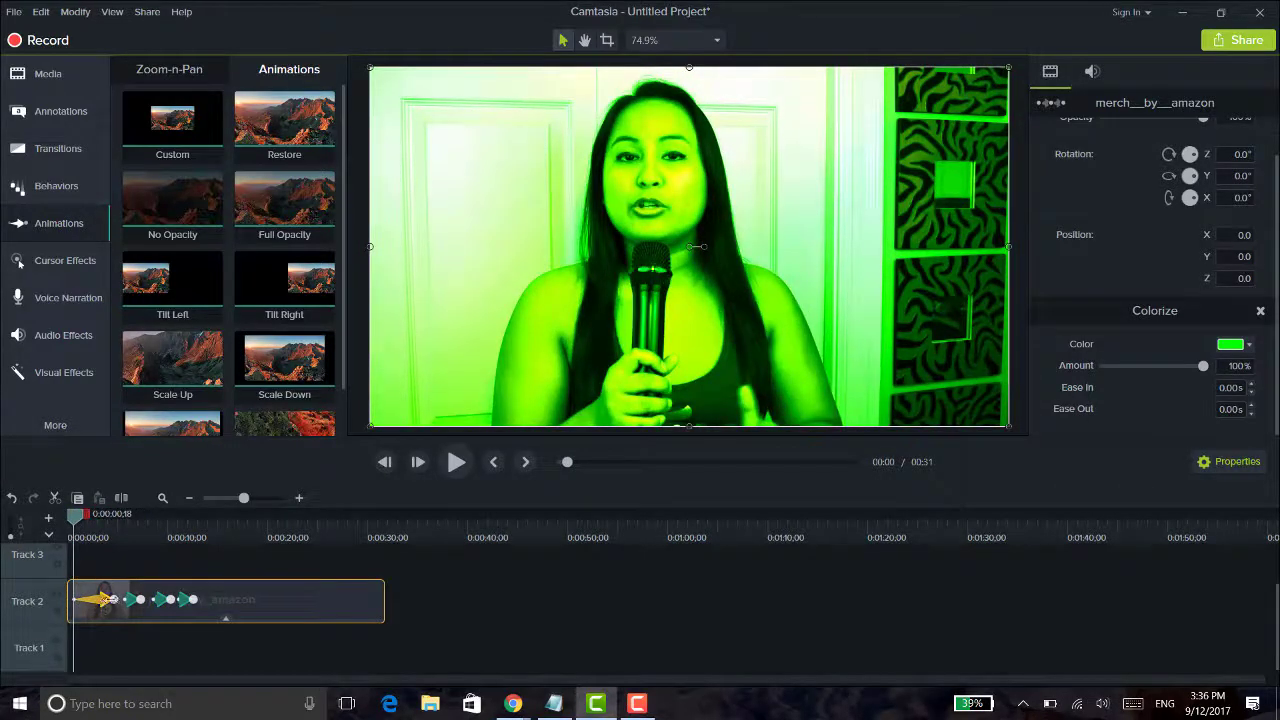
pyautogui.click(74, 522)
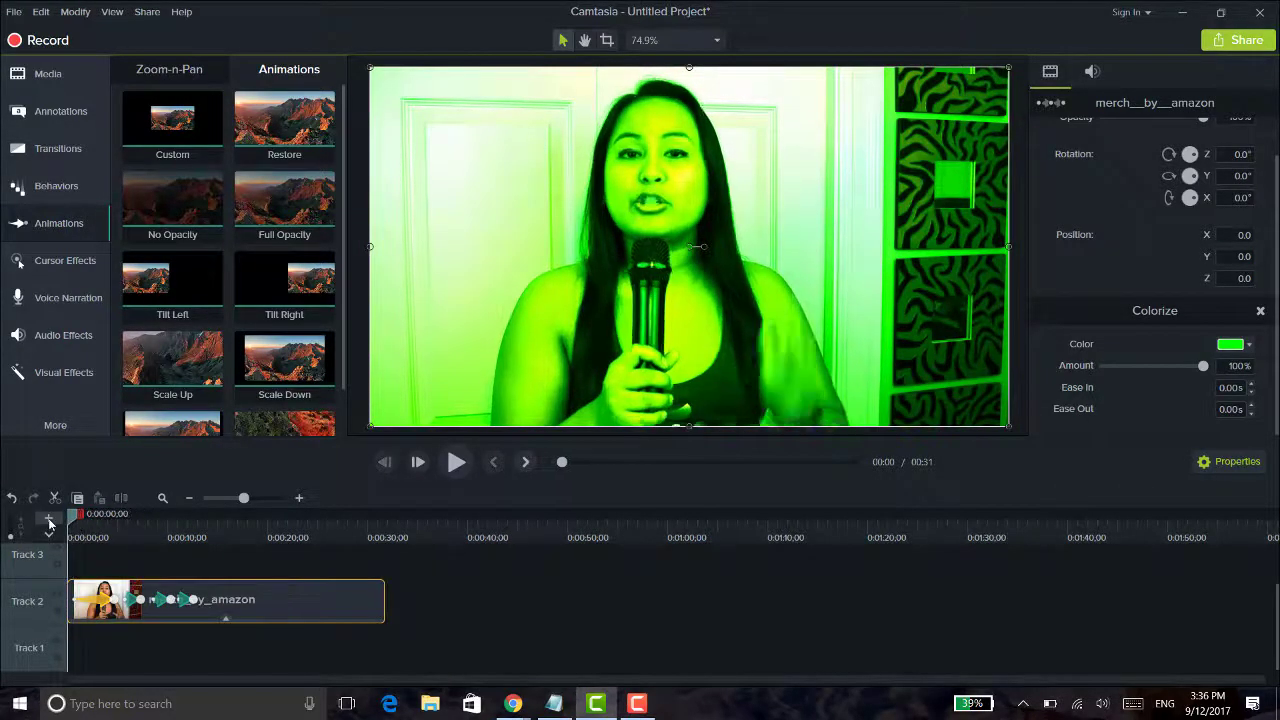
pyautogui.press('space')
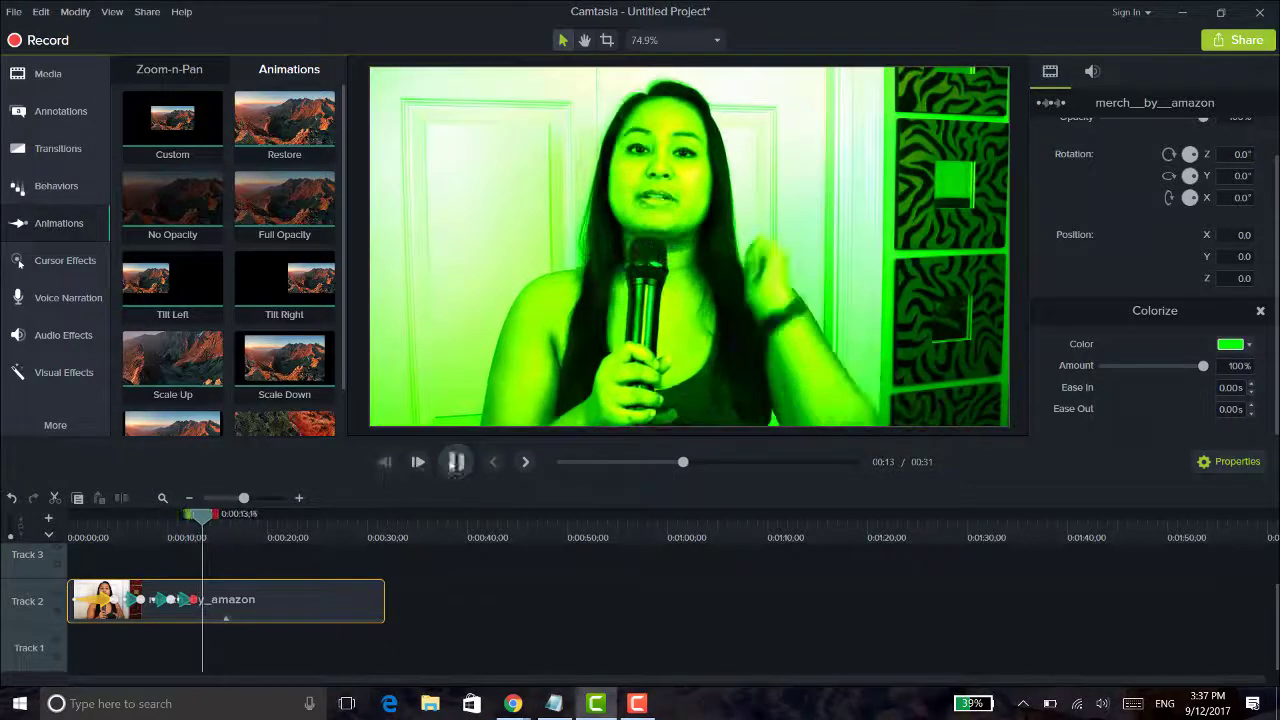
pyautogui.click(456, 461)
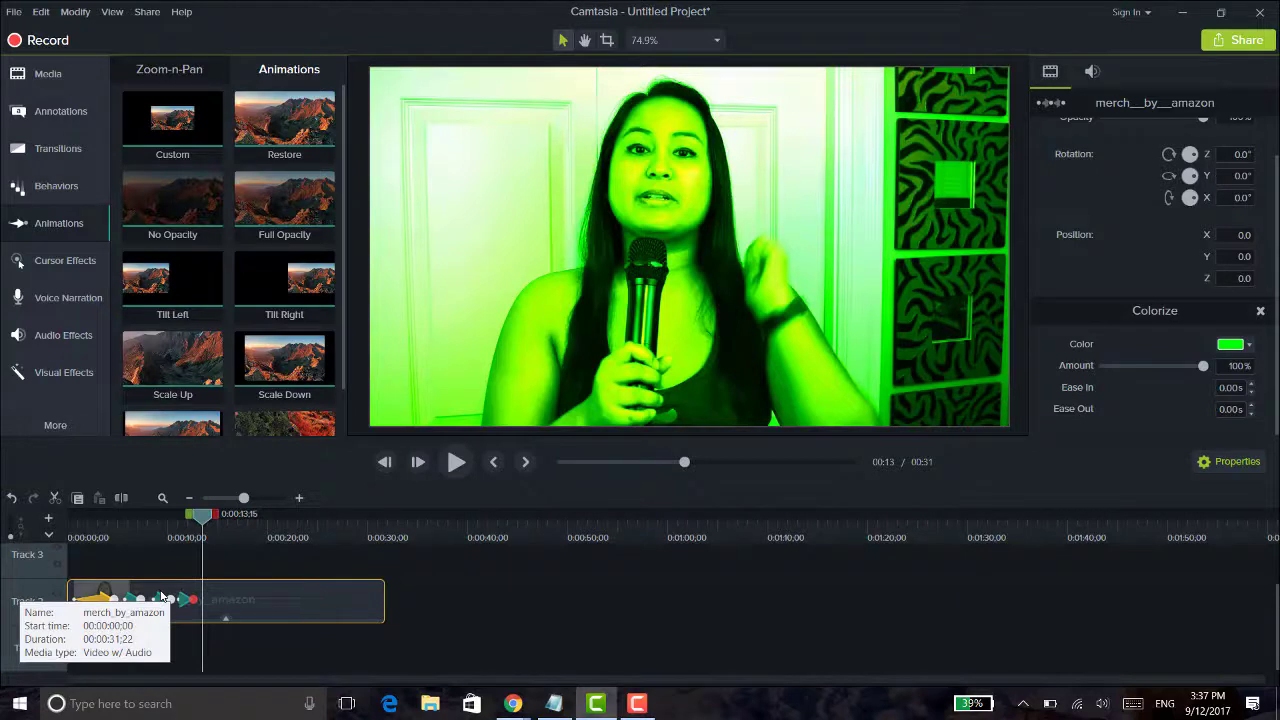
pyautogui.click(280, 534)
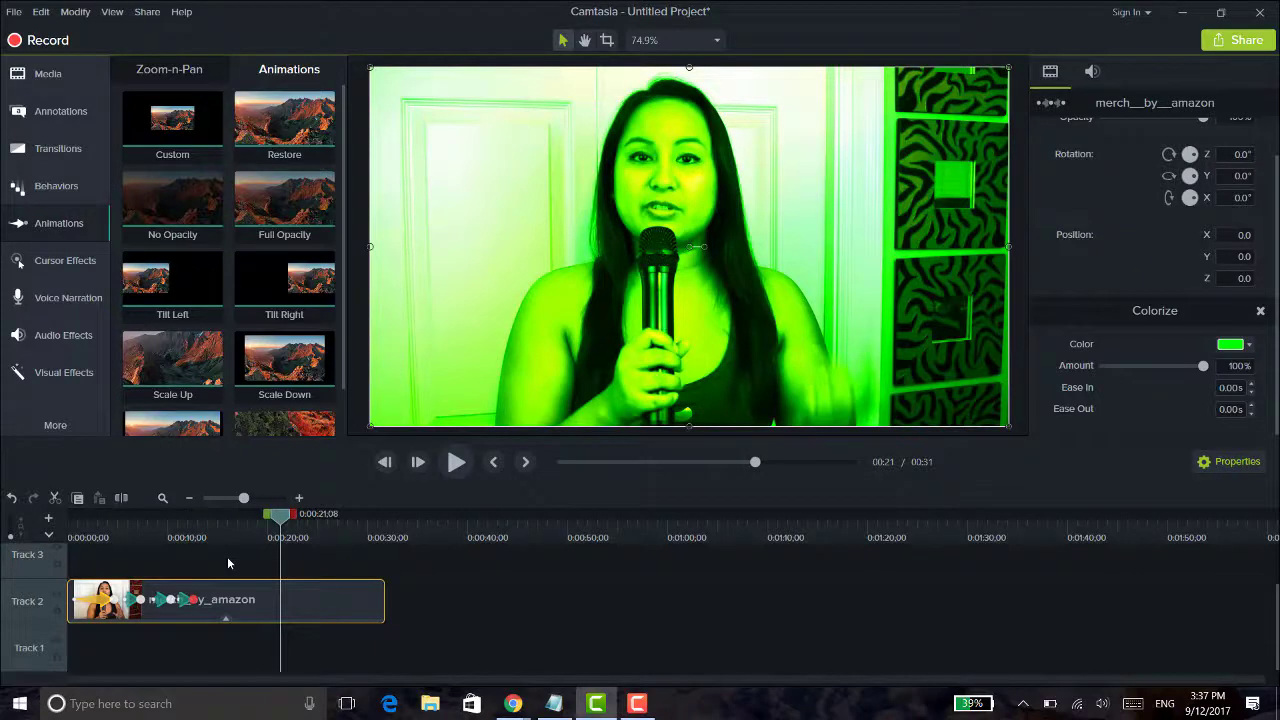